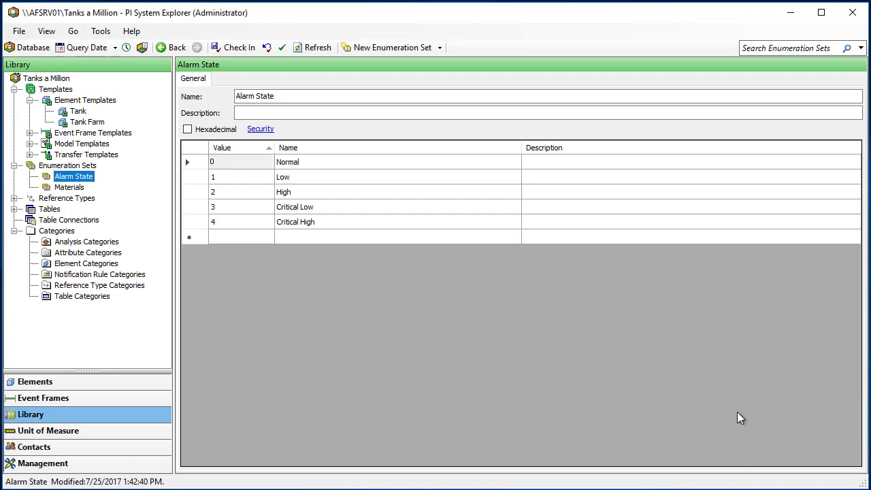
Expand Event Frame Templates in the Tanks a Million library to list the three tank alert templates.
{"action": "left_click", "coordinate": [29, 132]}
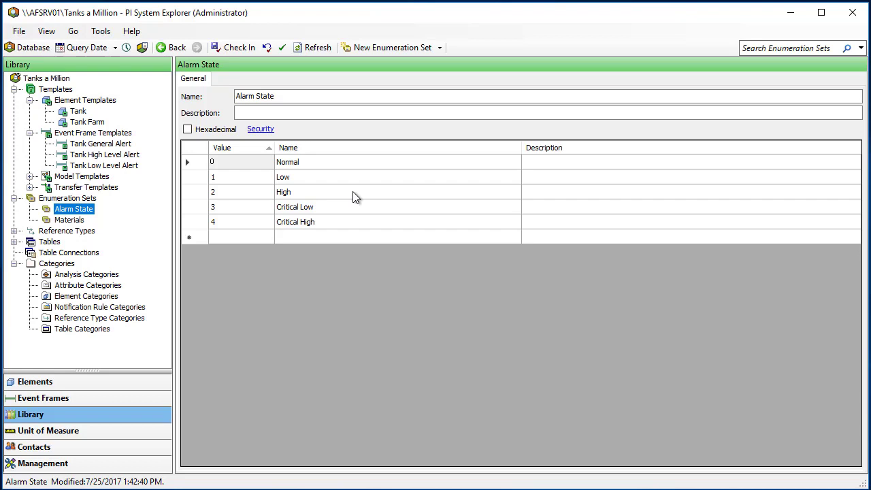
Arrange event frame templates by template inheritance, expand Tank General Alert, and widen the Name column.
{"action": "left_click", "coordinate": [119, 136]}
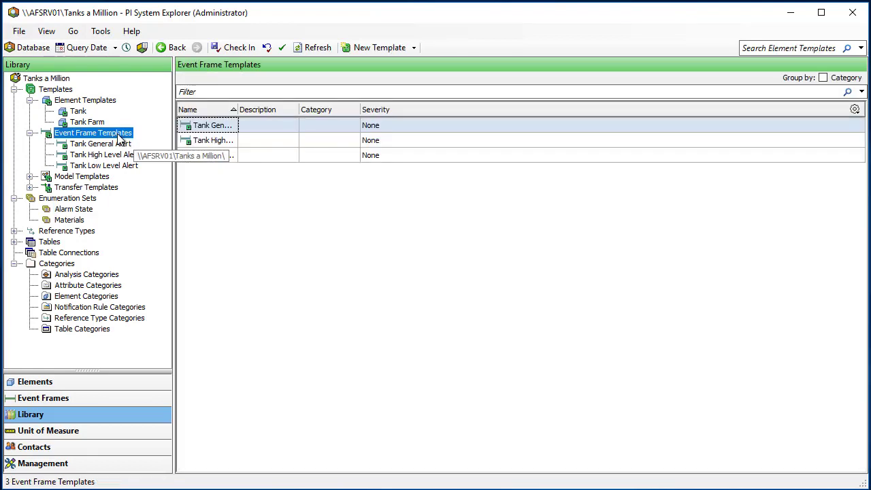
{"action": "right_click", "coordinate": [120, 138]}
{"action": "mouse_move", "coordinate": [175, 176]}
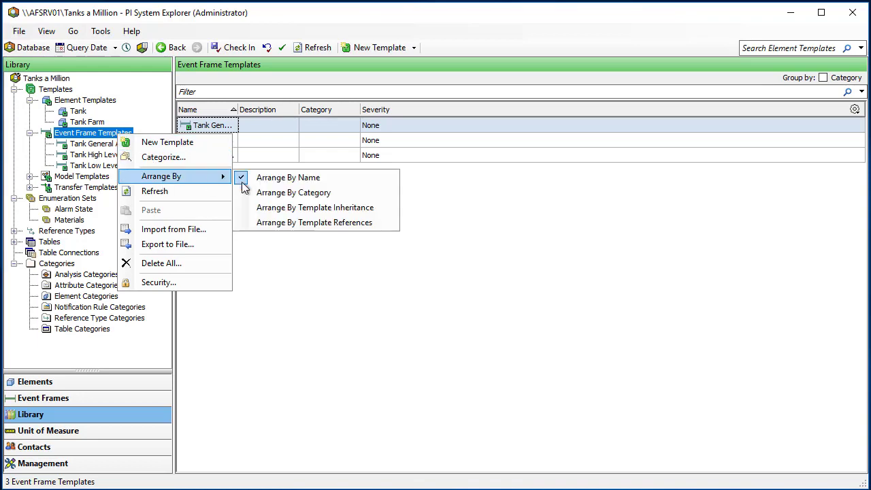
{"action": "left_click", "coordinate": [284, 208]}
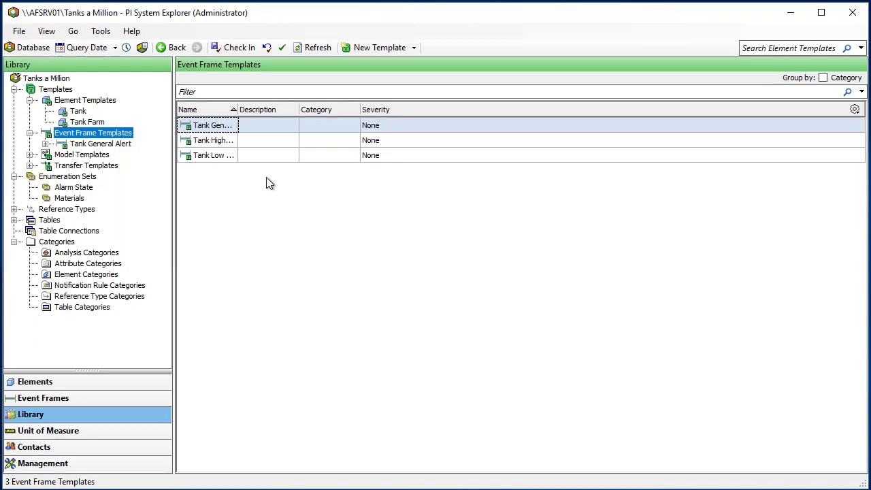
{"action": "left_click", "coordinate": [45, 144]}
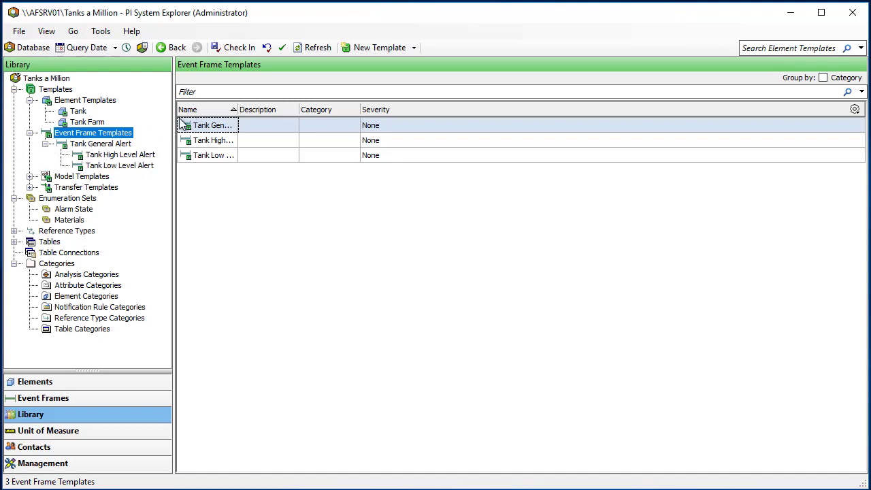
{"action": "left_click", "coordinate": [243, 122]}
{"action": "left_click_drag", "start_coordinate": [333, 109], "coordinate": [376, 109]}
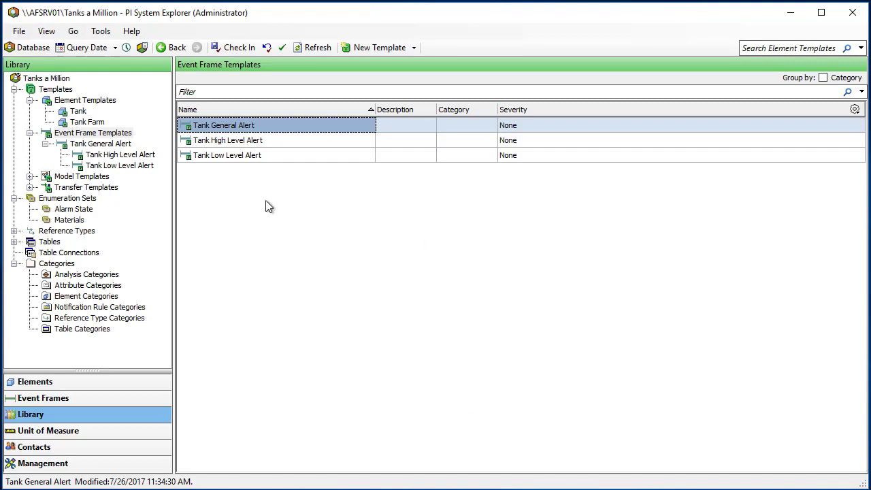
Select Tank General Alert and view its General tab settings, including acknowledgement.
{"action": "left_click", "coordinate": [117, 145]}
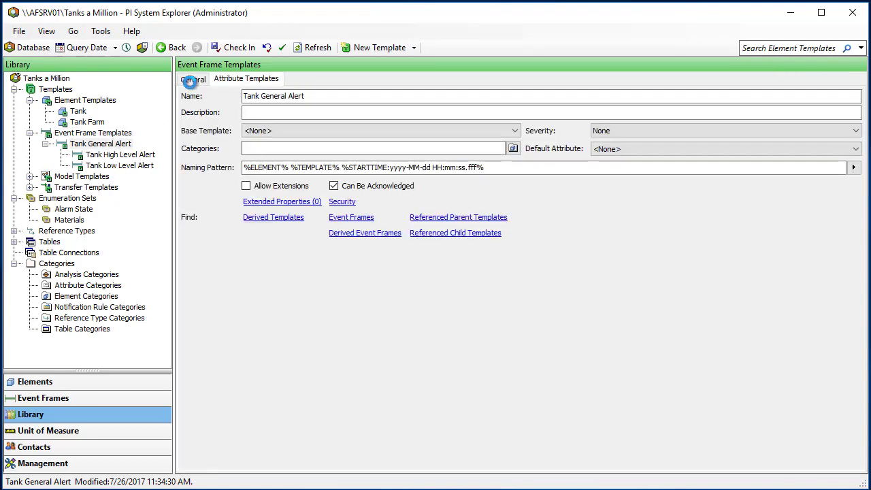
{"action": "left_click", "coordinate": [193, 79]}
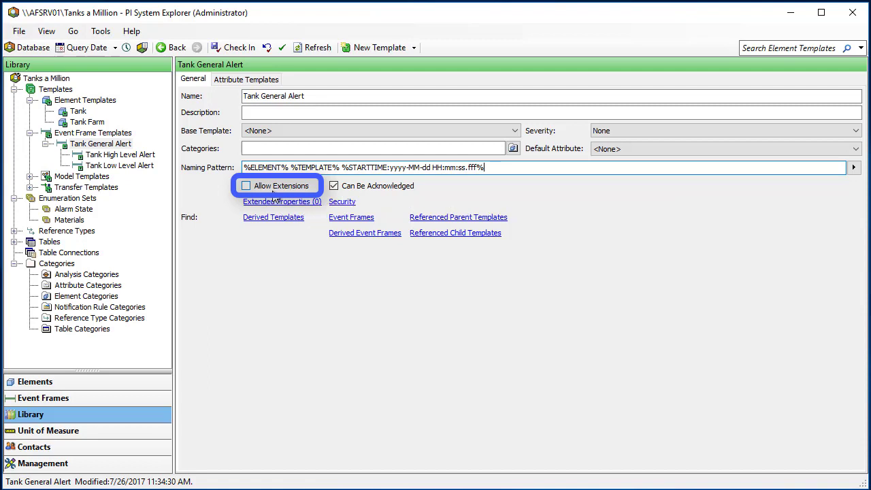
List Tank General Alert's seven attribute templates and inspect the Condition and Alert attributes.
{"action": "left_click", "coordinate": [242, 80]}
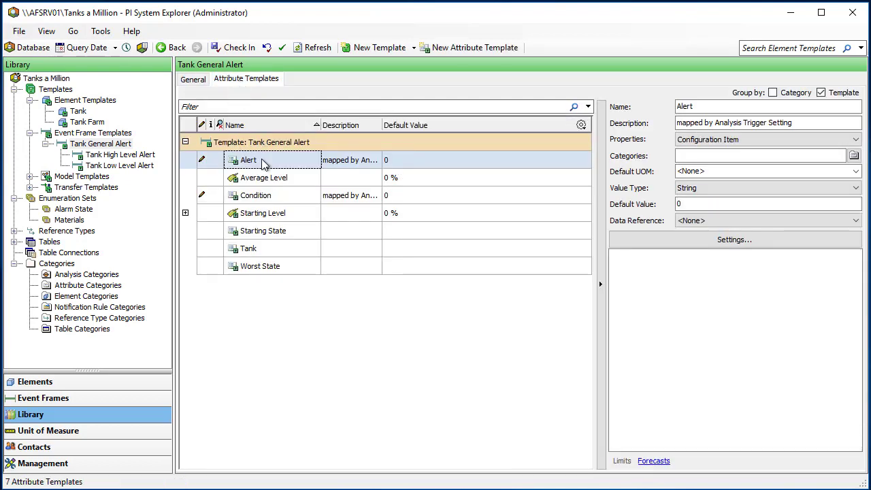
{"action": "left_click", "coordinate": [269, 196]}
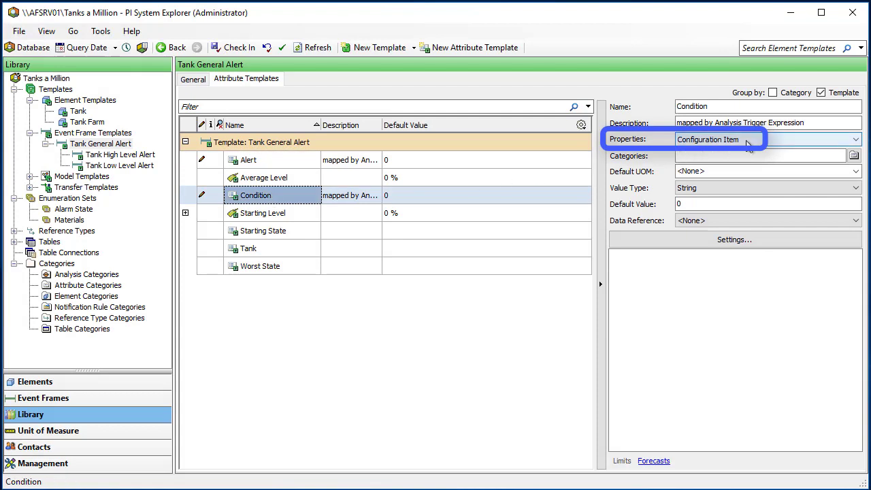
{"action": "left_click", "coordinate": [298, 163]}
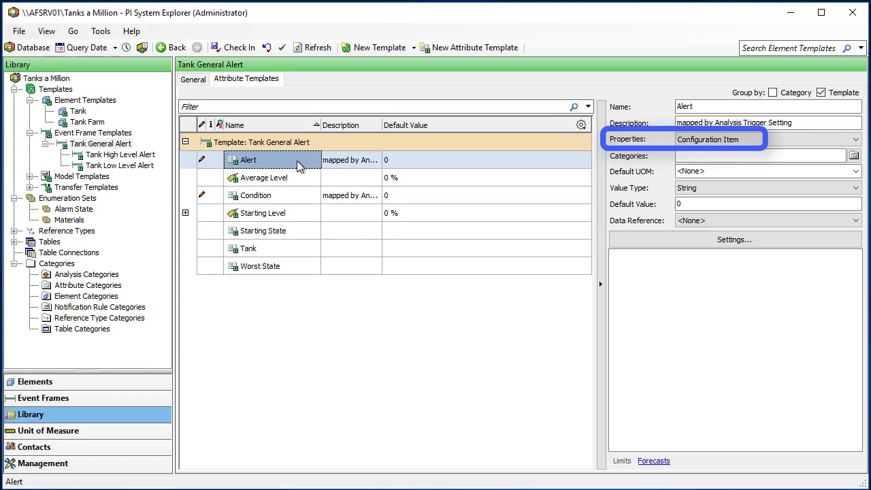
Select Starting Level and highlight StartTime in its Level PI Point reference string.
{"action": "left_click", "coordinate": [279, 215]}
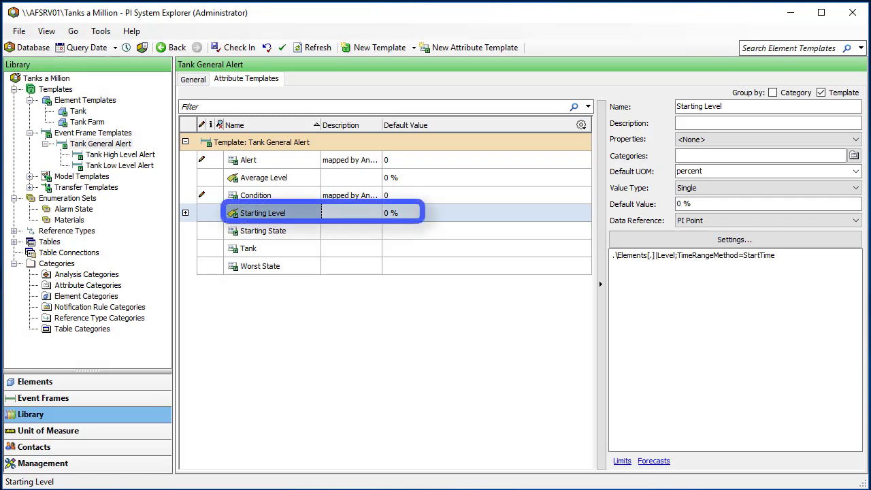
{"action": "left_click", "coordinate": [677, 256]}
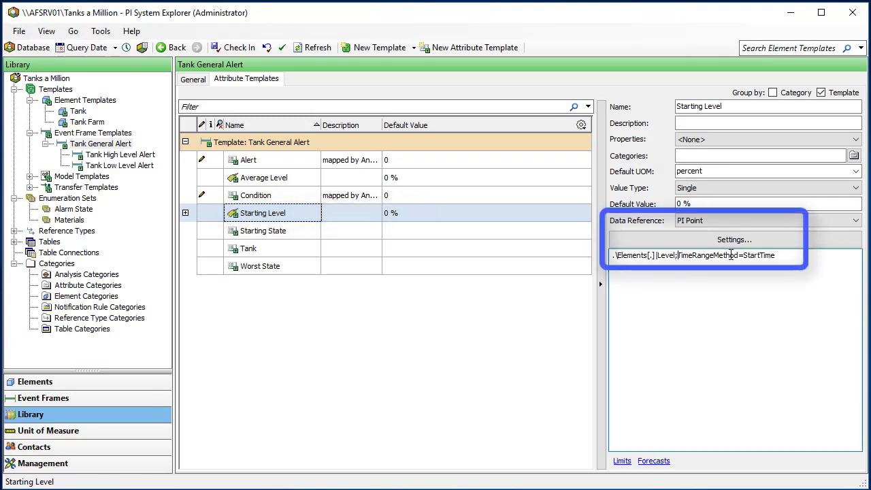
{"action": "left_click_drag", "start_coordinate": [743, 255], "coordinate": [775, 255]}
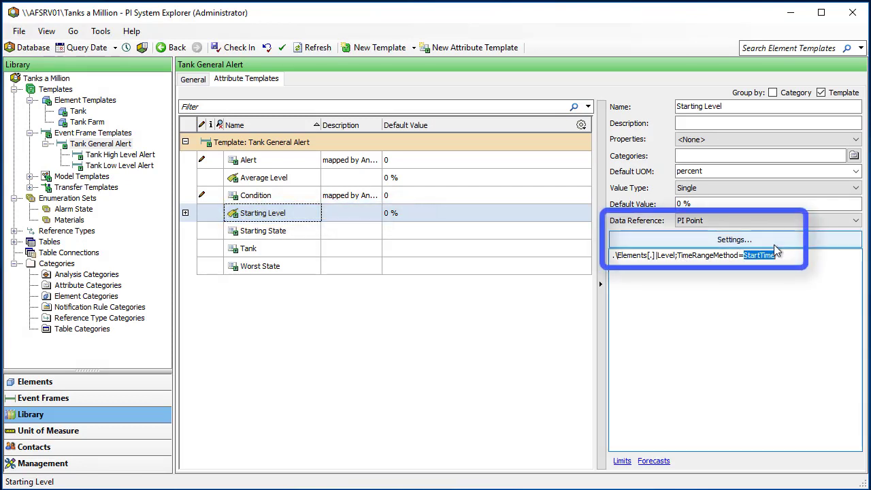
Open Starting Level's PI Point Data Reference settings and close them unchanged.
{"action": "left_click", "coordinate": [761, 239]}
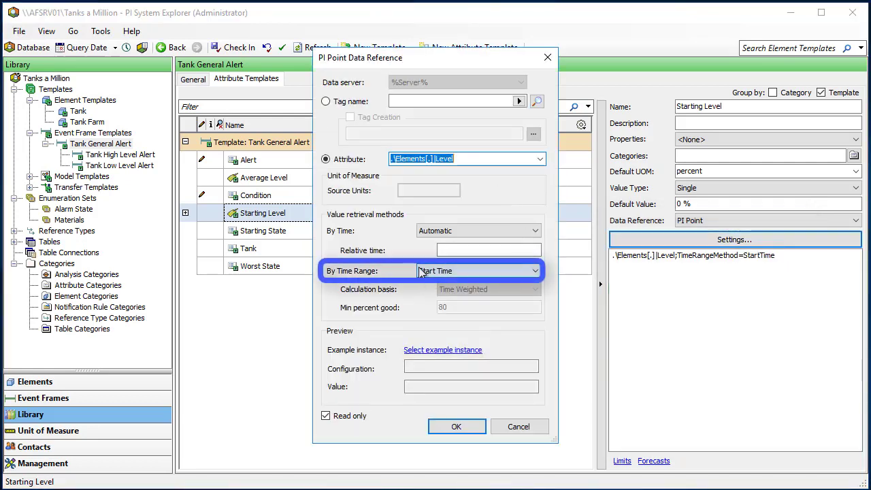
{"action": "left_click", "coordinate": [547, 57]}
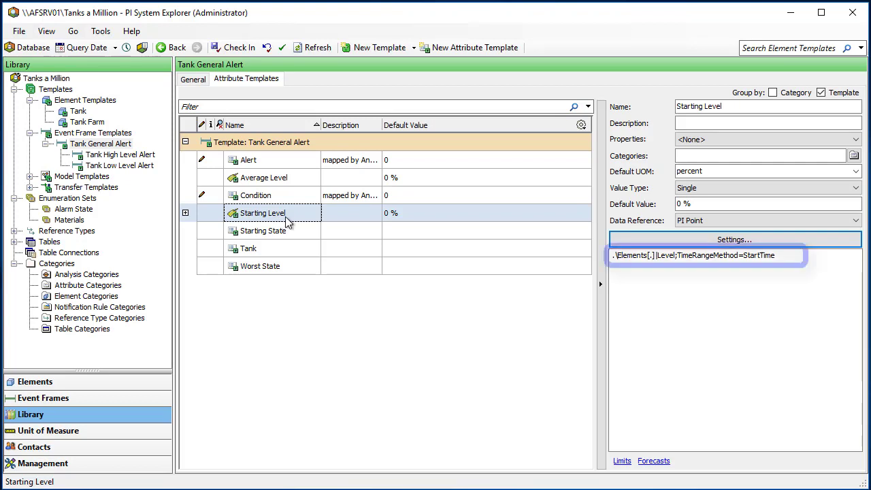
{"action": "left_click", "coordinate": [659, 255]}
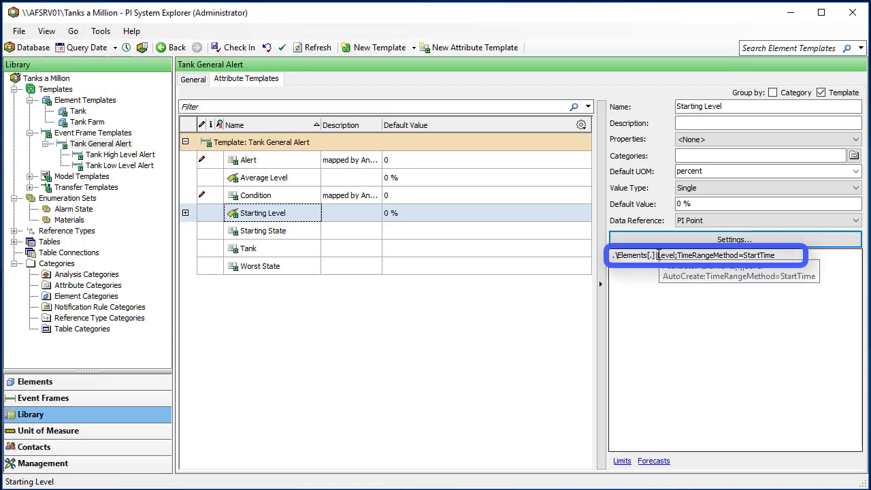
{"action": "double_click", "coordinate": [664, 255]}
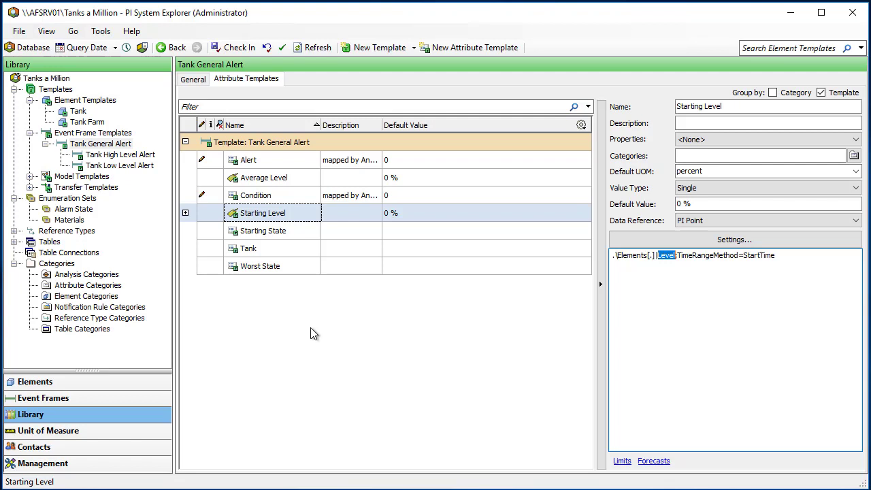
Expand Starting Level's limits and review Hi and HiHi, highlighting %Attribute% in the reference string.
{"action": "left_click", "coordinate": [185, 213]}
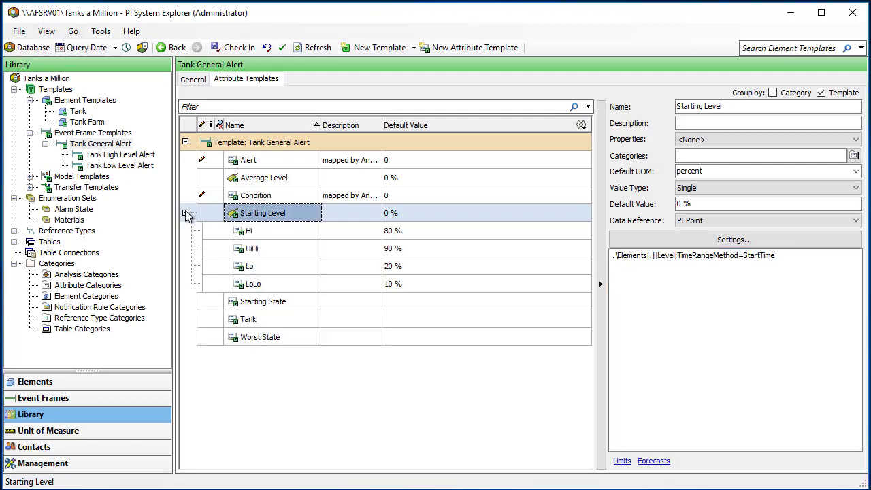
{"action": "left_click", "coordinate": [286, 234]}
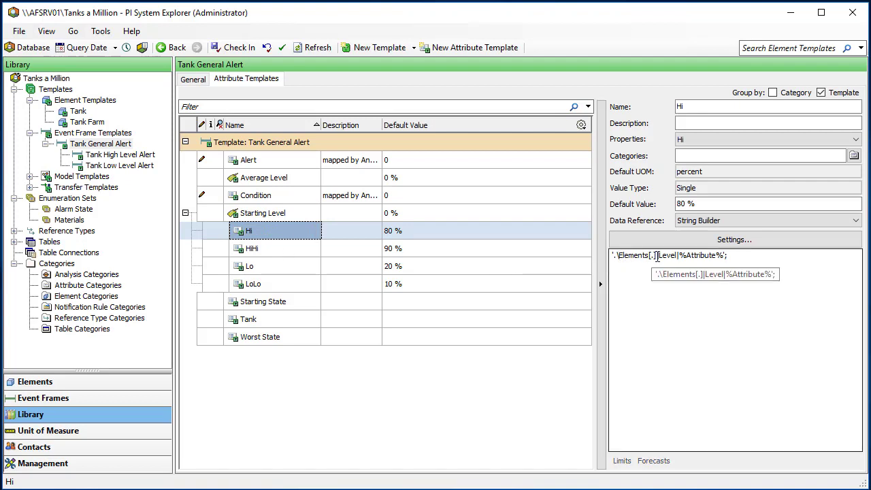
{"action": "left_click_drag", "start_coordinate": [679, 255], "coordinate": [725, 256]}
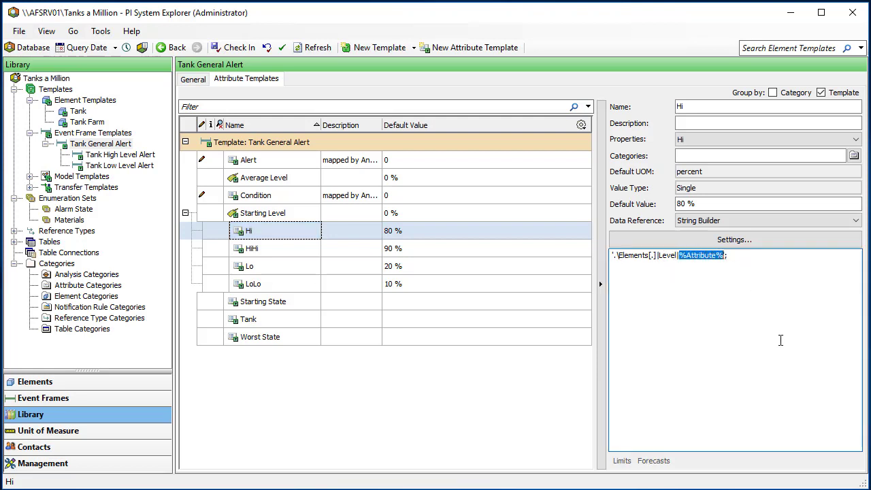
{"action": "left_click", "coordinate": [257, 231]}
{"action": "left_click", "coordinate": [272, 250]}
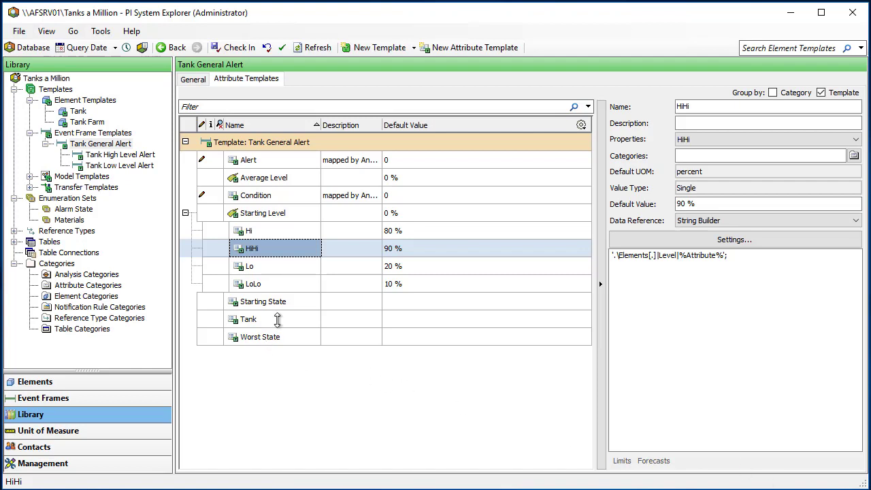
{"action": "left_click", "coordinate": [272, 184]}
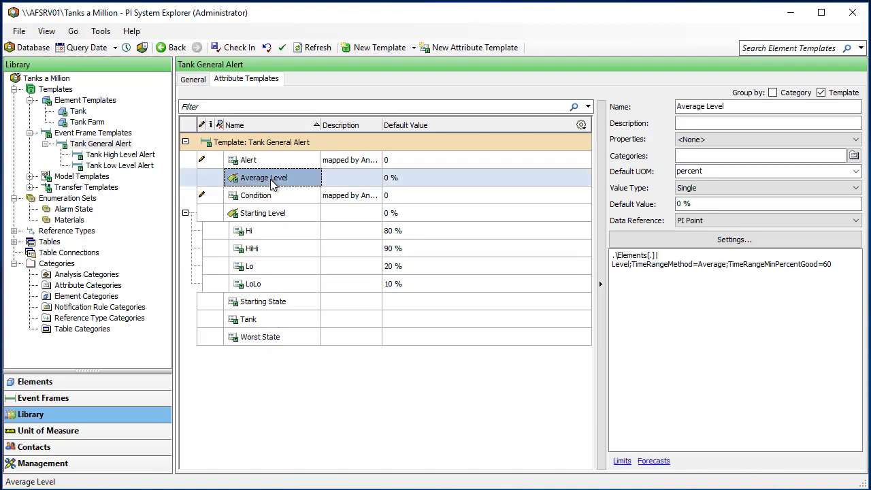
{"action": "left_click", "coordinate": [688, 239]}
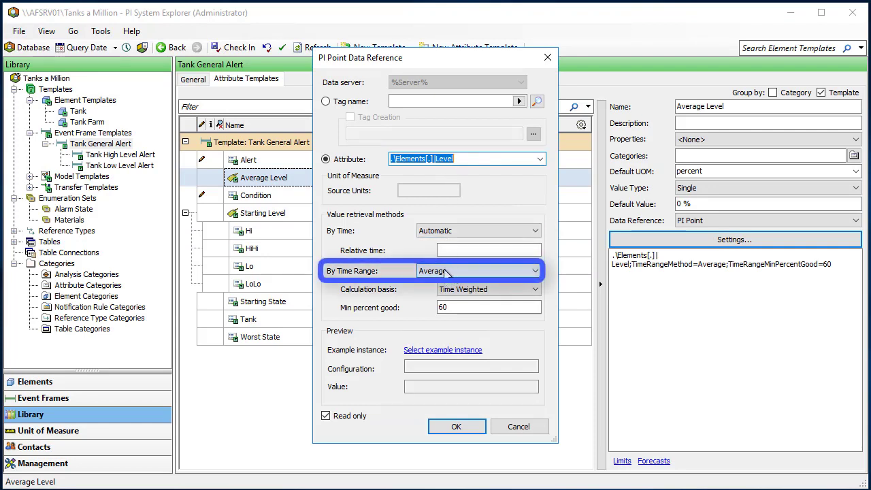
{"action": "left_click", "coordinate": [518, 427]}
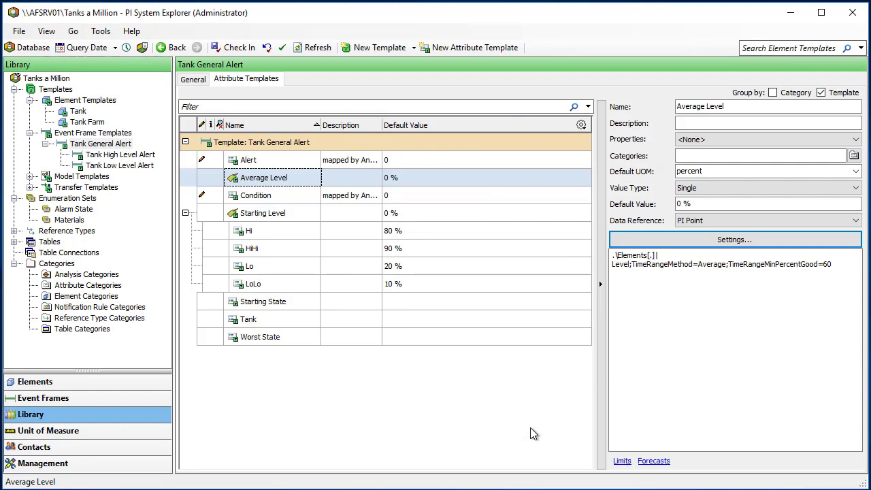
Review the Tank attribute's %Element% string, then Starting State's Alarm State formula.
{"action": "left_click", "coordinate": [290, 326]}
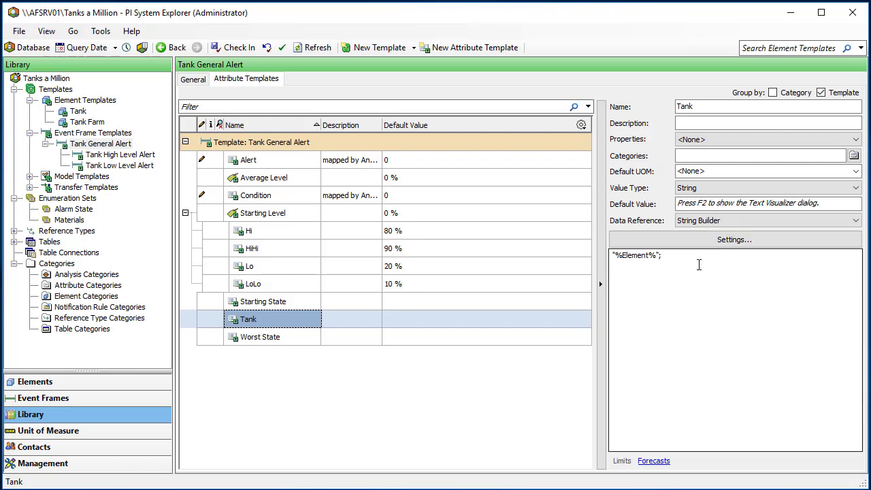
{"action": "left_click", "coordinate": [694, 261]}
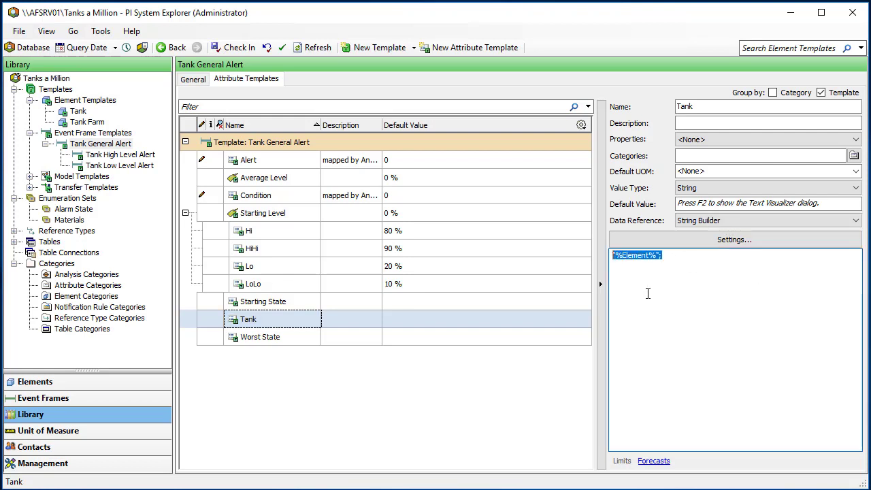
{"action": "left_click", "coordinate": [265, 306]}
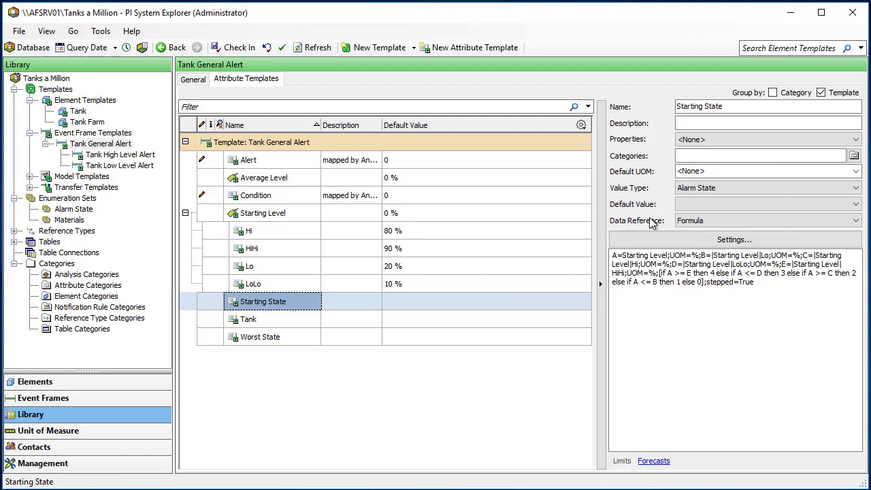
{"action": "left_click", "coordinate": [693, 238]}
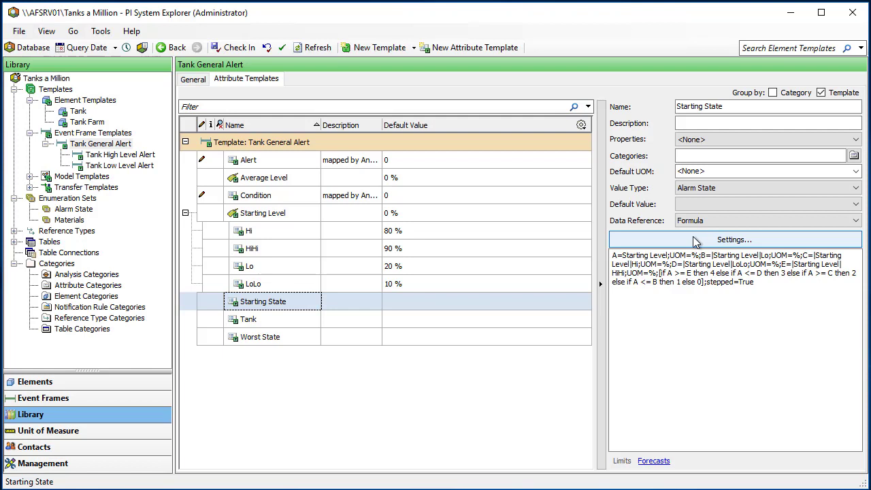
{"action": "left_click", "coordinate": [692, 238]}
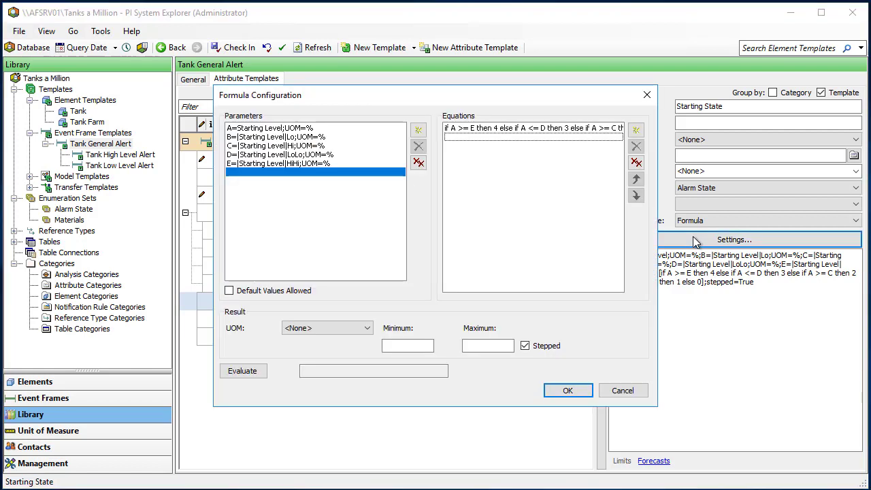
{"action": "left_click", "coordinate": [246, 129]}
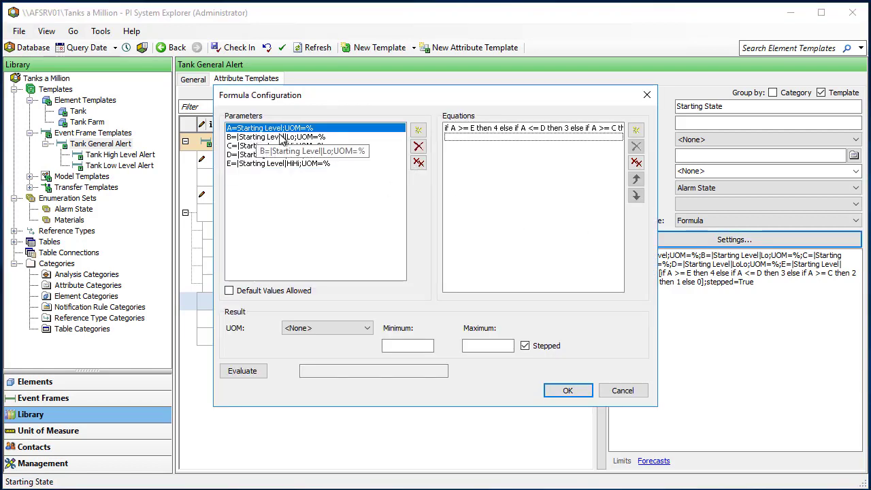
{"action": "left_click", "coordinate": [302, 139]}
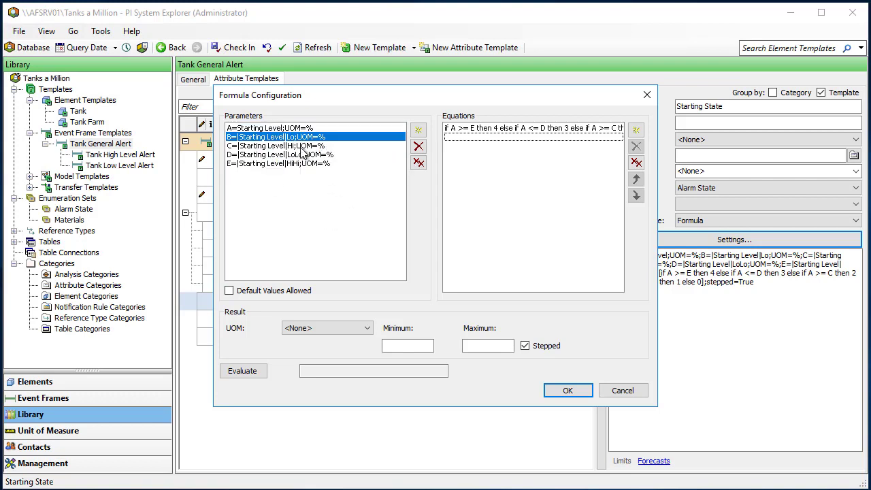
{"action": "left_click", "coordinate": [306, 155]}
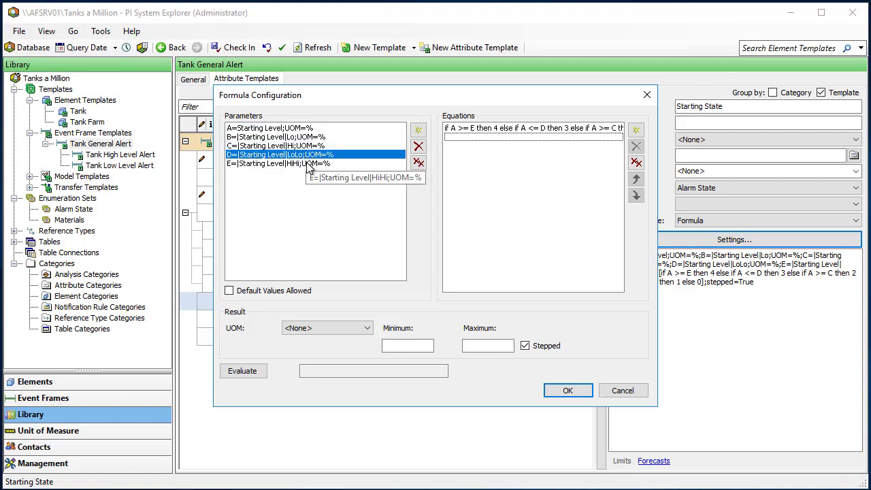
{"action": "left_click", "coordinate": [310, 163]}
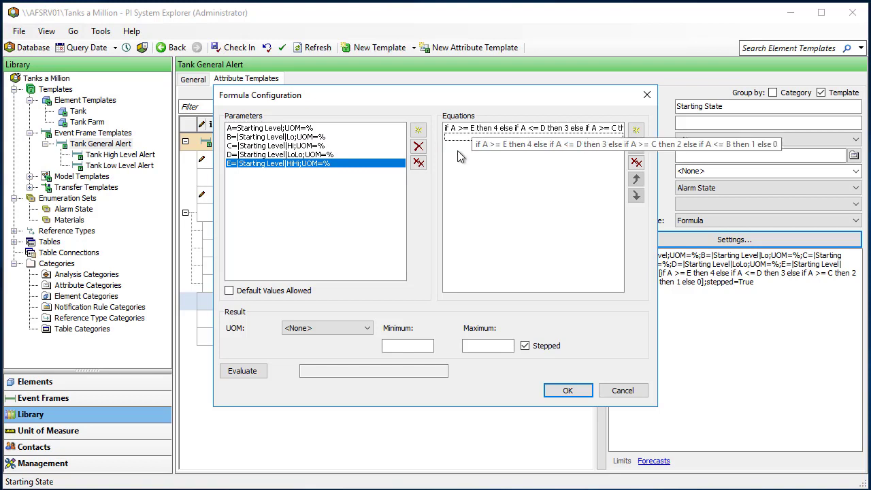
{"action": "left_click", "coordinate": [622, 391]}
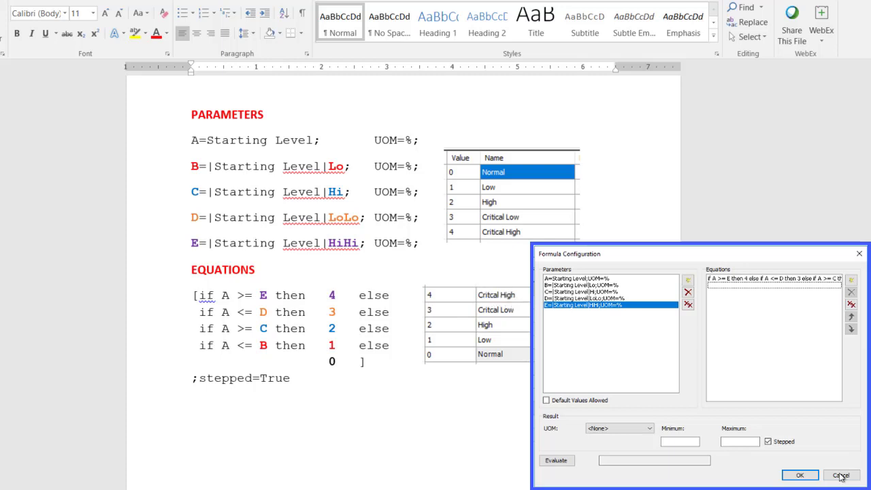
{"action": "key", "text": "ctrl+Left"}
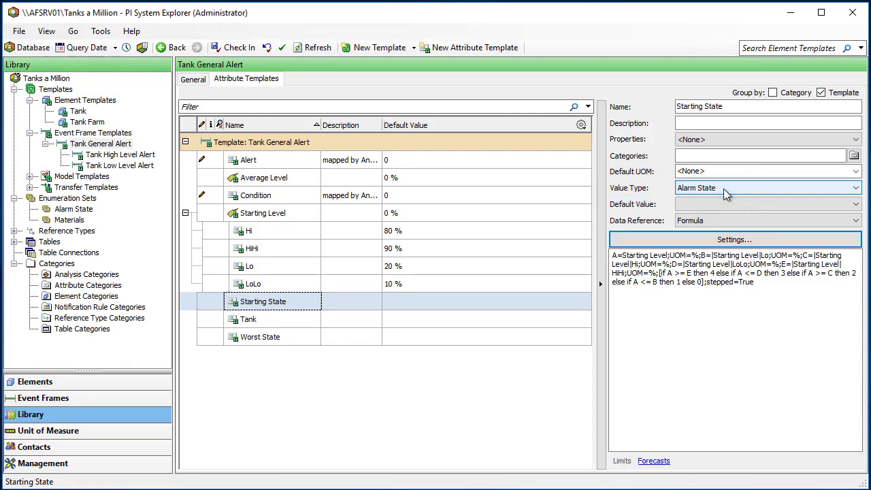
Select Worst State and highlight the Starting Level input in its formula.
{"action": "left_click", "coordinate": [297, 337]}
{"action": "left_click", "coordinate": [671, 297]}
{"action": "mouse_move", "coordinate": [655, 264]}
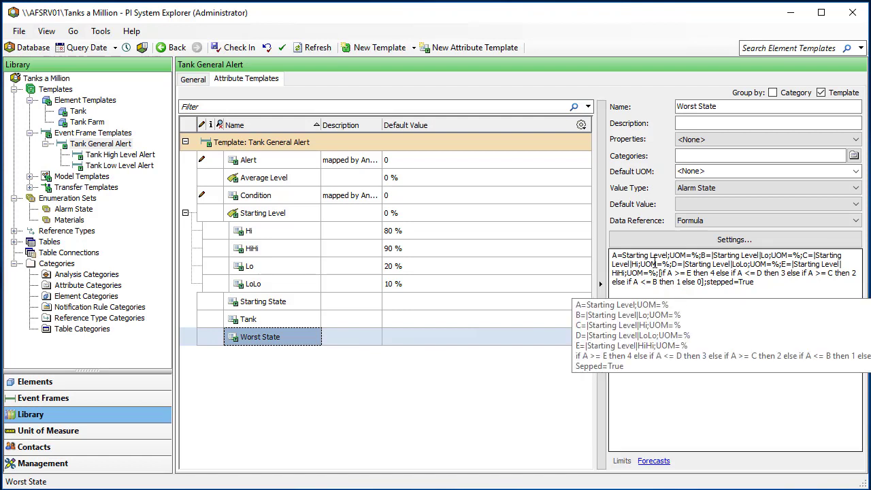
{"action": "left_click_drag", "start_coordinate": [623, 256], "coordinate": [682, 257]}
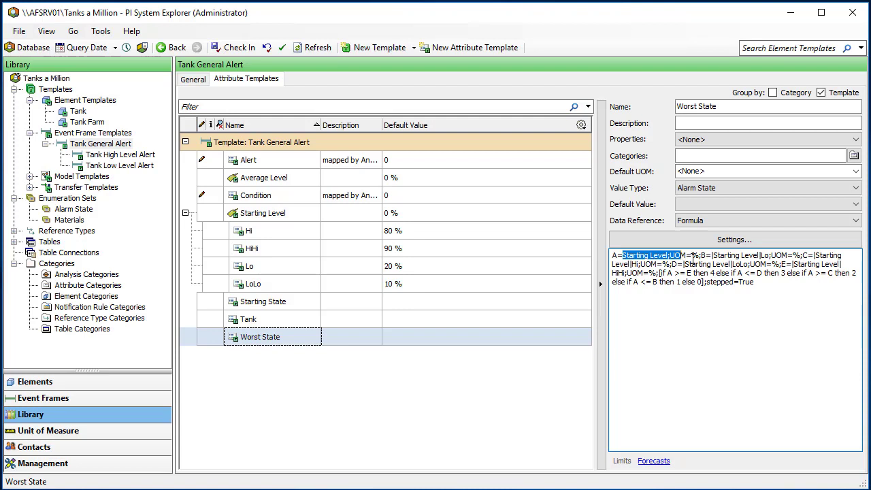
Select Tank High Level Alert, check its base template on the General tab, then view its attributes.
{"action": "left_click", "coordinate": [134, 156]}
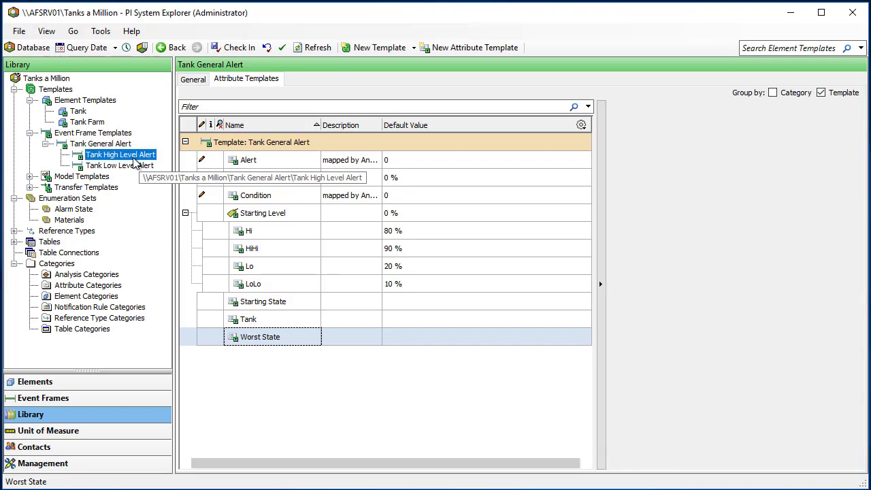
{"action": "left_click", "coordinate": [194, 79]}
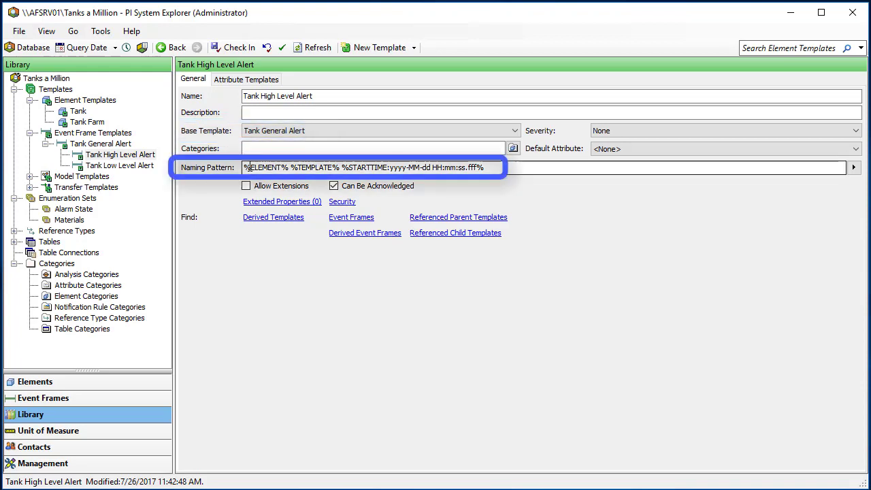
{"action": "left_click", "coordinate": [247, 81]}
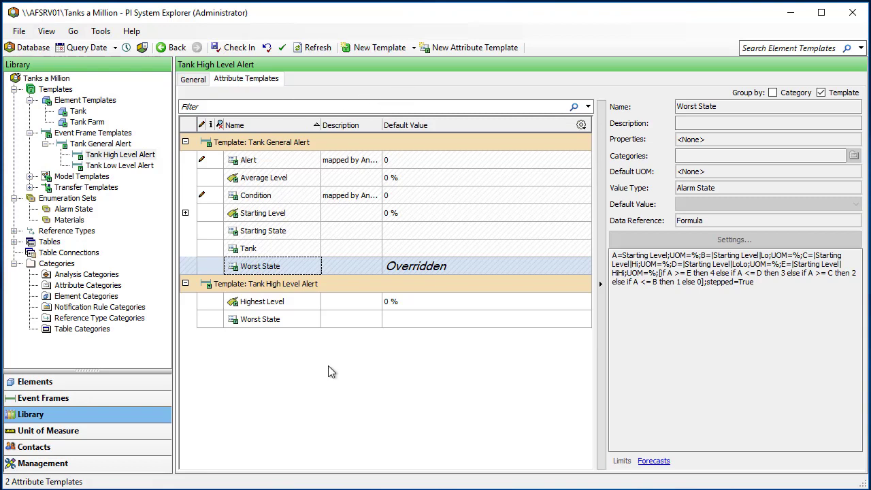
Group the attribute list by source template instead of by category.
{"action": "left_click", "coordinate": [773, 92]}
{"action": "left_click", "coordinate": [773, 93]}
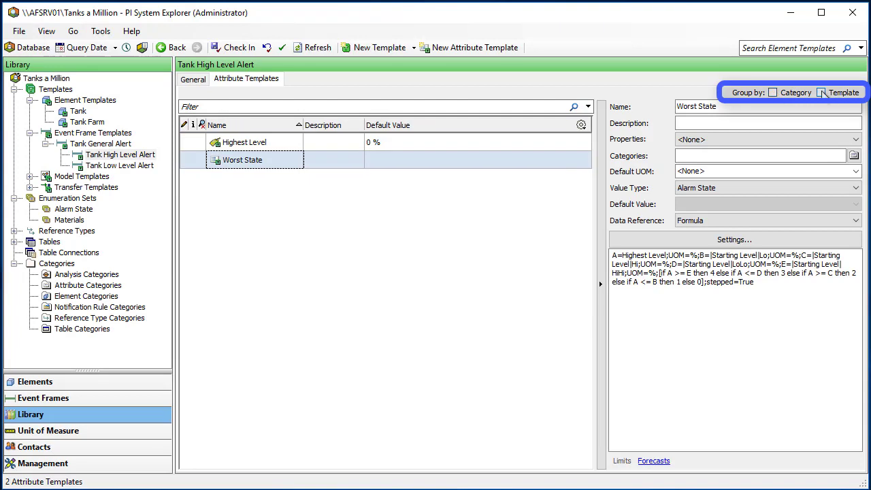
{"action": "left_click", "coordinate": [821, 92]}
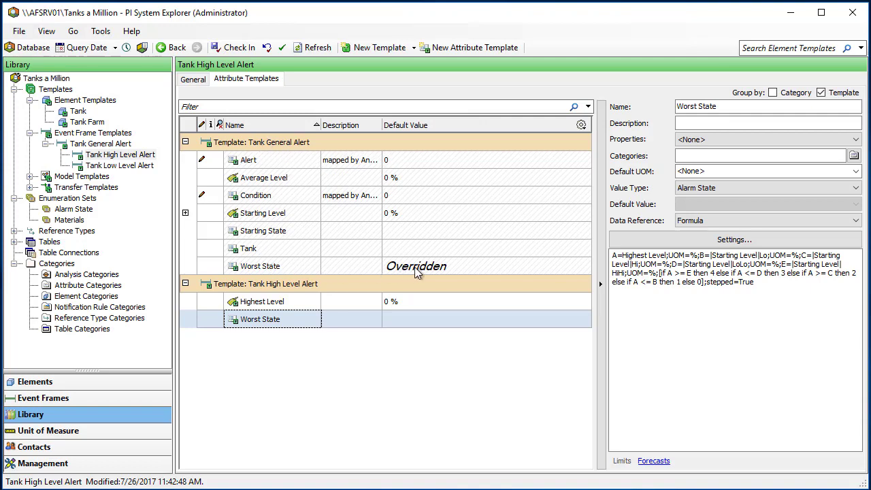
Inspect the Worst State formula, confirming Highest Level as parameter A, then cancel unchanged.
{"action": "left_click", "coordinate": [299, 322]}
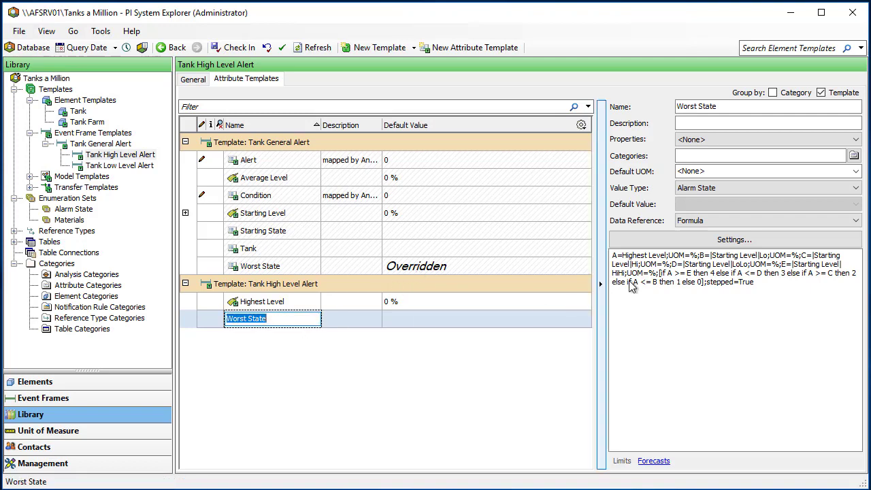
{"action": "left_click", "coordinate": [639, 244]}
{"action": "left_click", "coordinate": [284, 129]}
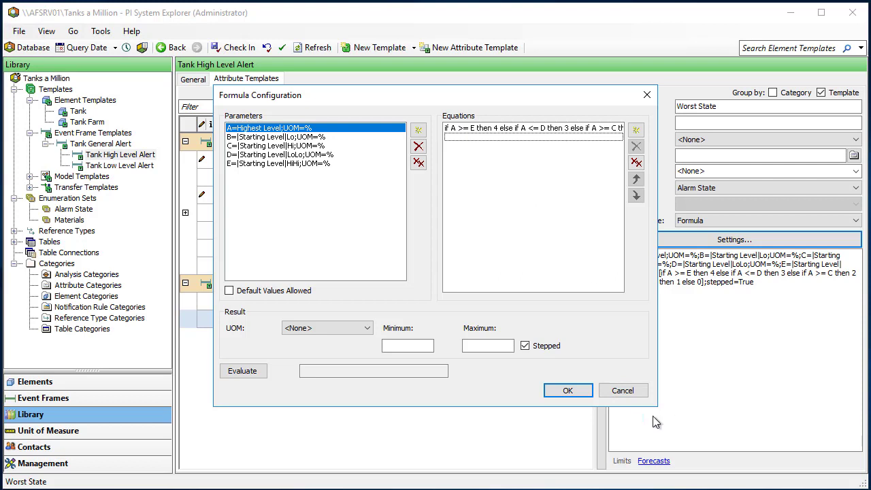
{"action": "left_click", "coordinate": [637, 392]}
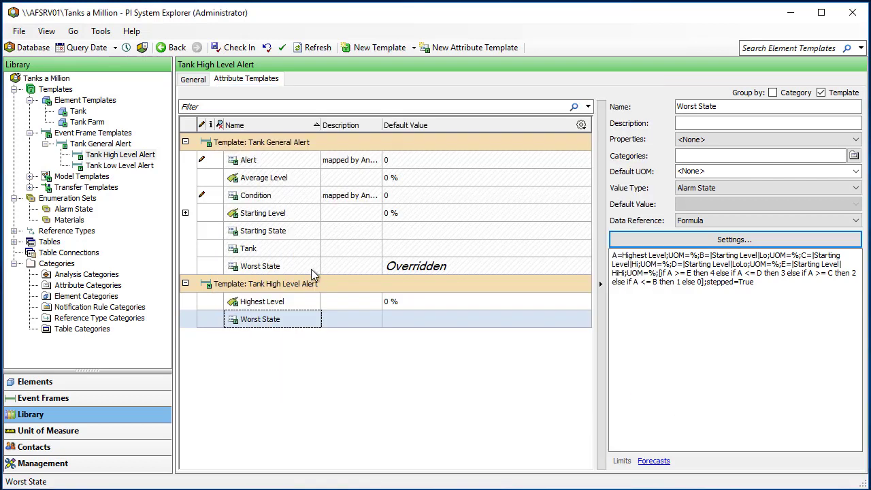
Review Highest Level's PI Point settings: Level as a time-range Maximum, closed unchanged.
{"action": "left_click", "coordinate": [297, 304]}
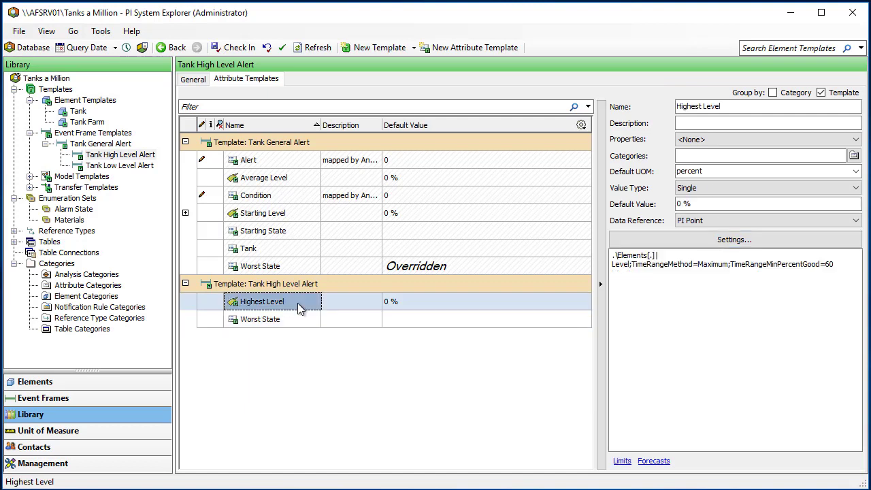
{"action": "left_click", "coordinate": [712, 239]}
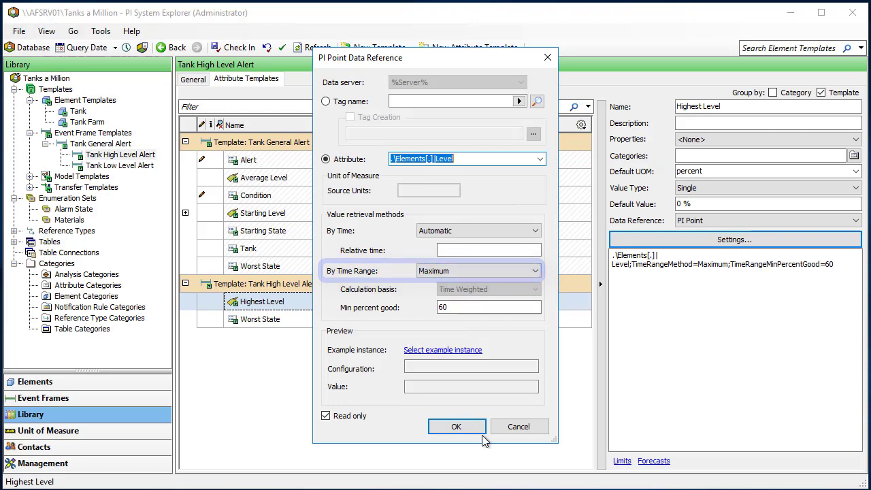
{"action": "left_click", "coordinate": [514, 427]}
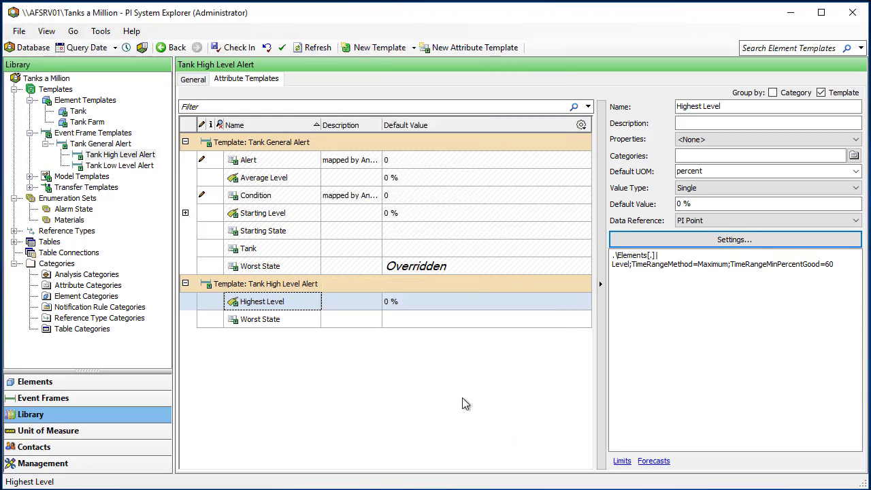
In Tank Low Level Alert, highlight Lowest Level in Worst State and its Minimum time-range method.
{"action": "left_click", "coordinate": [122, 166]}
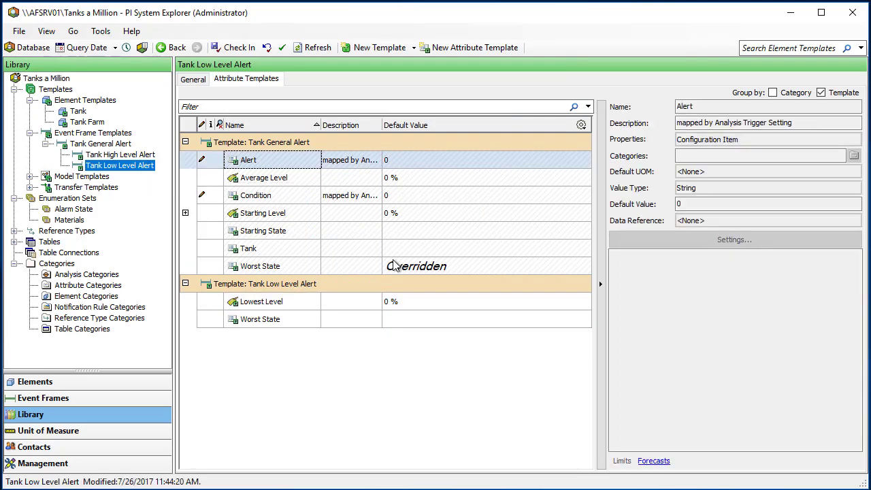
{"action": "left_click", "coordinate": [289, 319]}
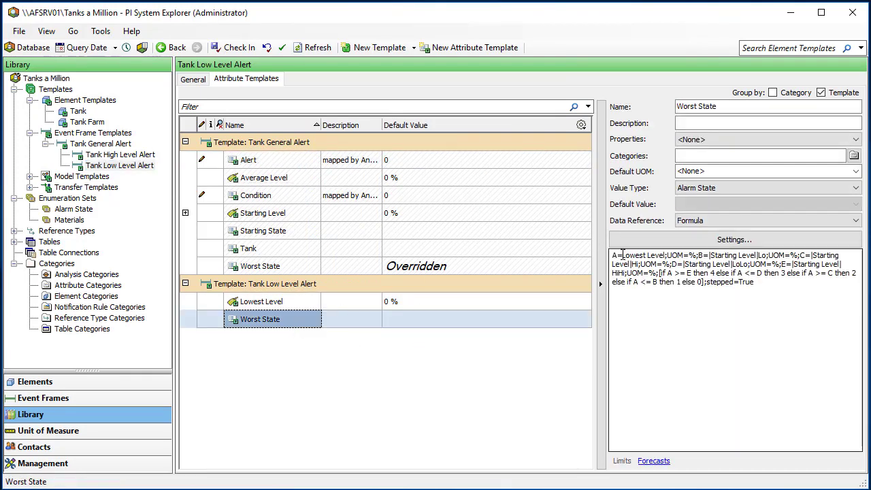
{"action": "left_click_drag", "start_coordinate": [622, 255], "coordinate": [666, 256]}
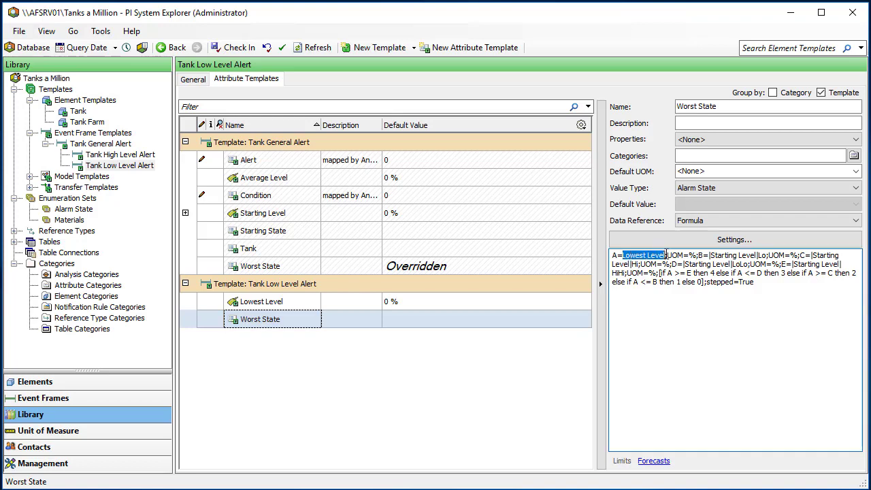
{"action": "left_click", "coordinate": [308, 301]}
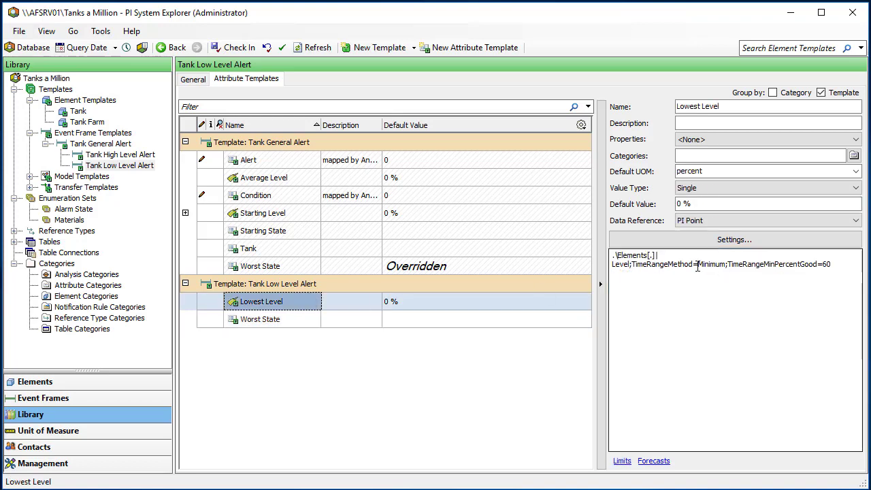
{"action": "left_click_drag", "start_coordinate": [698, 264], "coordinate": [726, 266]}
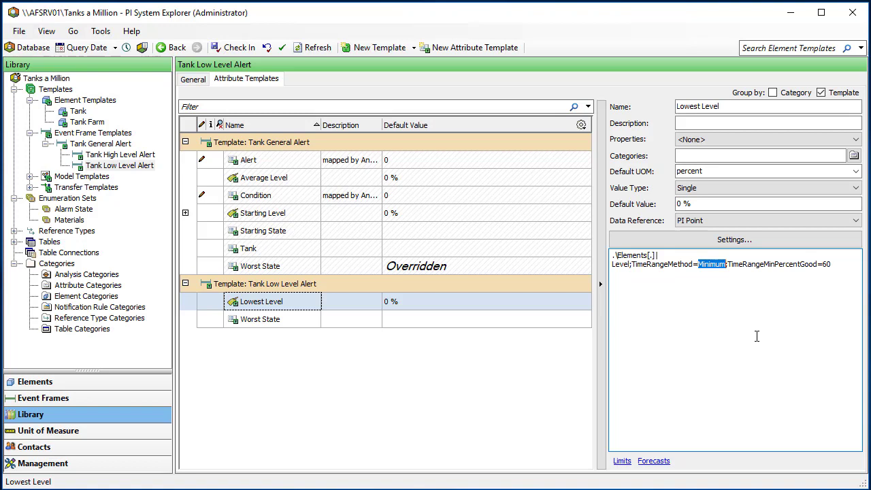
{"action": "left_click", "coordinate": [108, 147]}
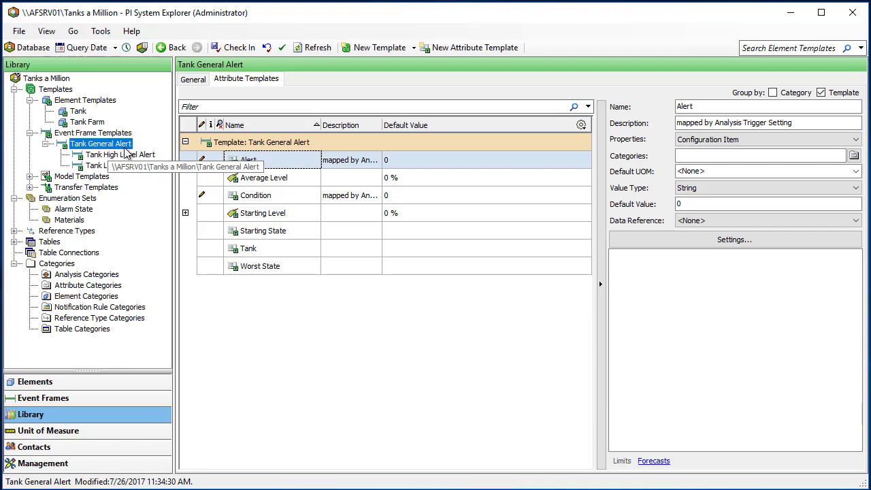
{"action": "left_click", "coordinate": [126, 155]}
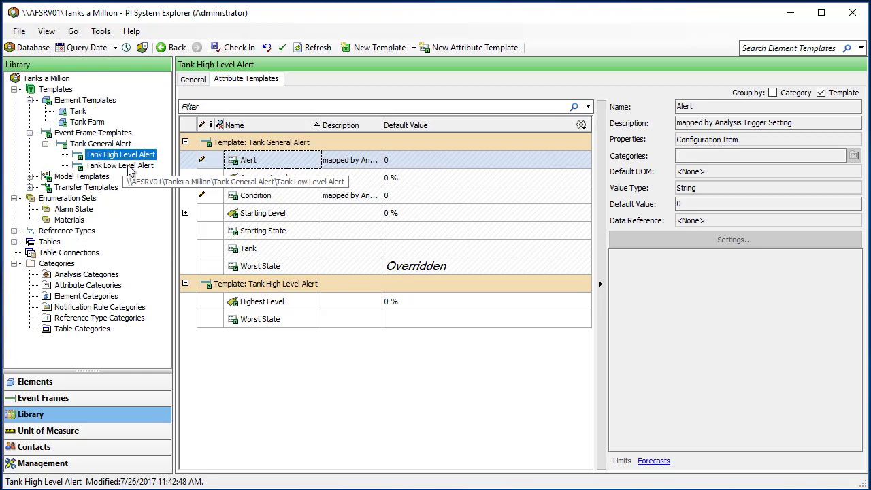
{"action": "left_click", "coordinate": [129, 170]}
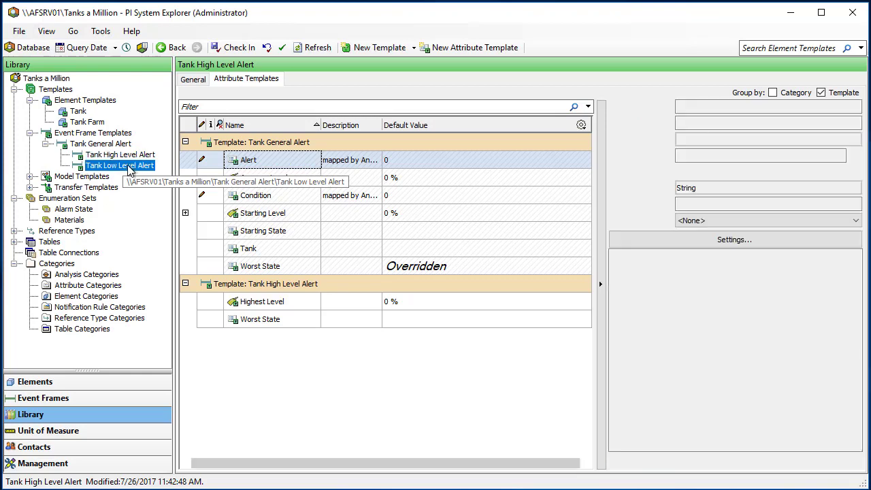